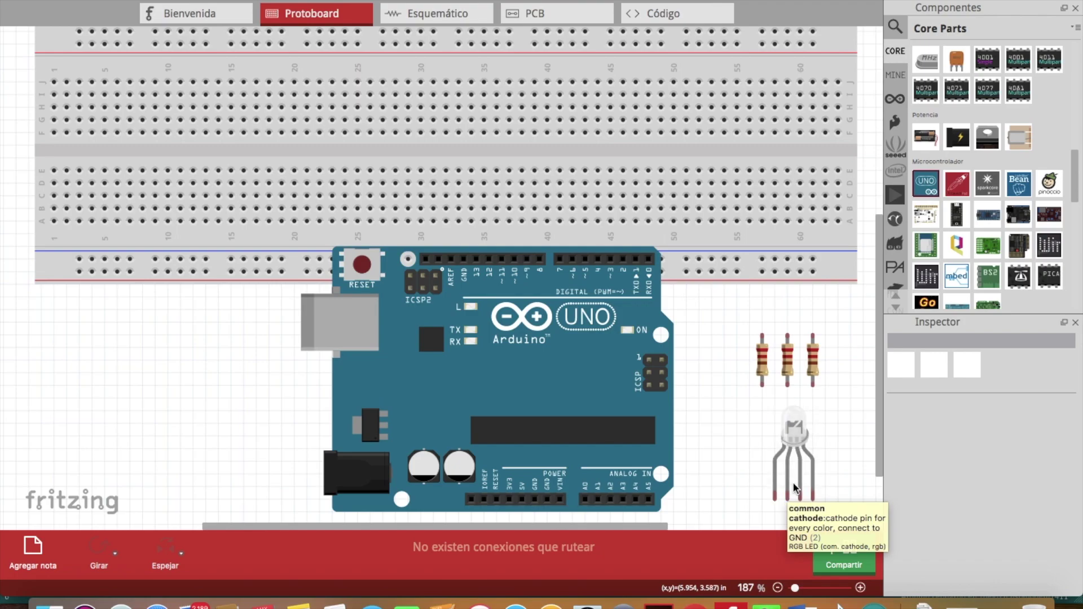
Step: Place the RGB LED on the upper half of the breadboard with its four legs in columns 46 to 49
left_click(802, 443)
left_click_drag(802, 444, 648, 38)
scroll(649, 39, "up", 1)
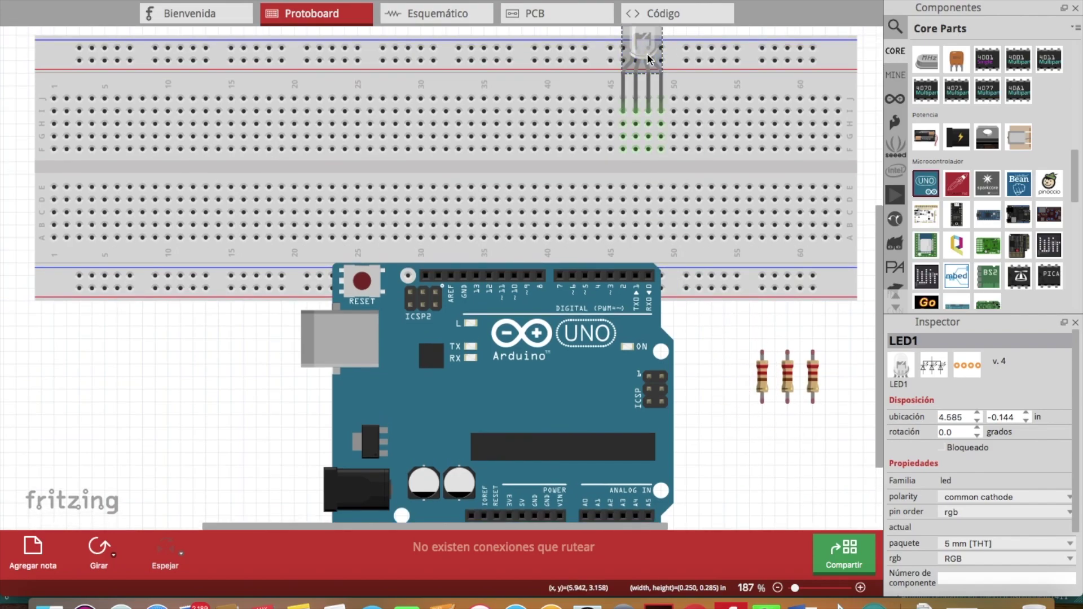
left_click(641, 67)
left_click_drag(640, 70, 641, 81)
Step: Place the three 220Ω resistors across the breadboard's central gap in columns 46, 48 and 49
left_click(765, 384)
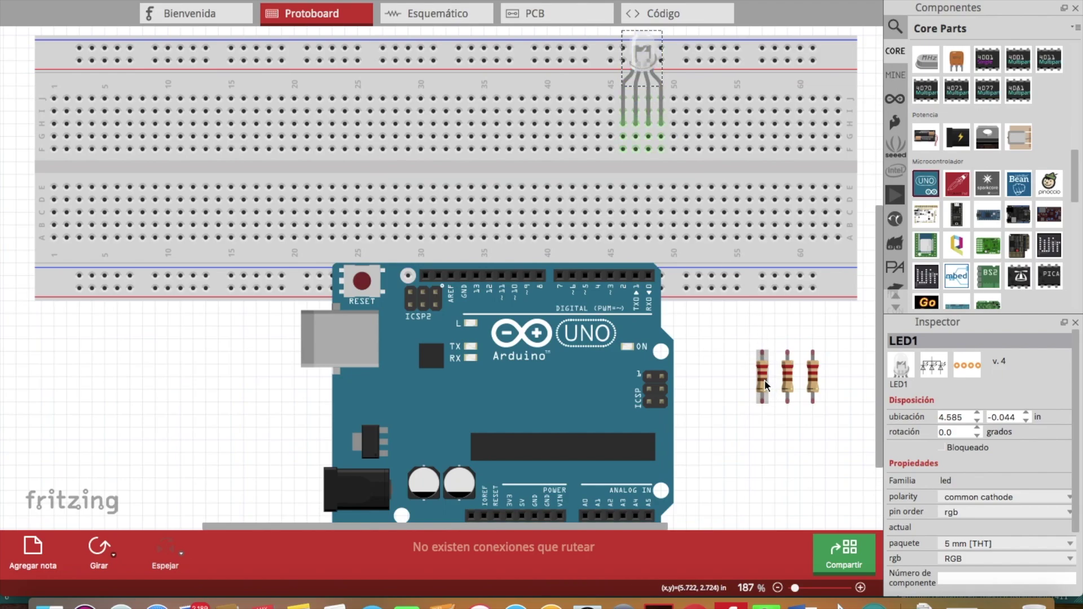
left_click_drag(765, 384, 627, 182)
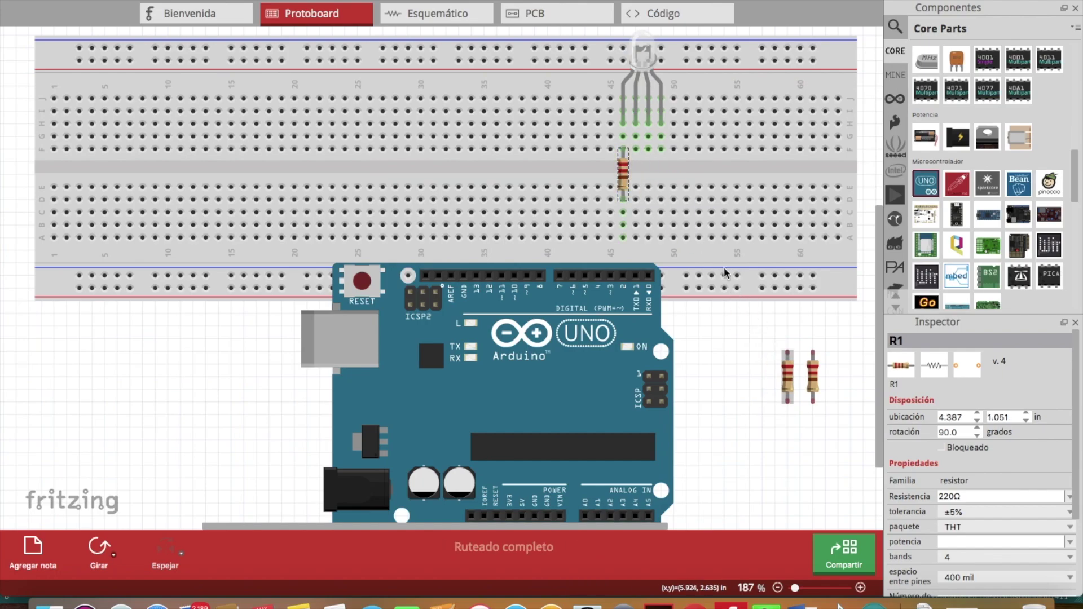
left_click_drag(793, 376, 653, 175)
left_click_drag(813, 377, 662, 179)
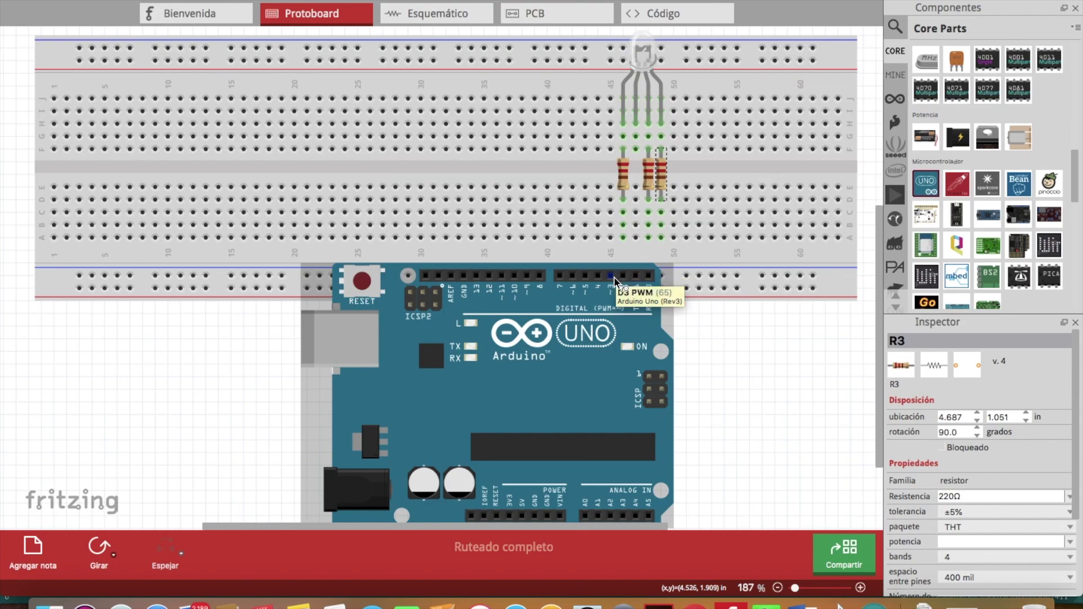
Step: Wire Arduino pin D3 to the resistor in column 46 and colour the wire red (rojo)
left_click_drag(614, 281, 624, 218)
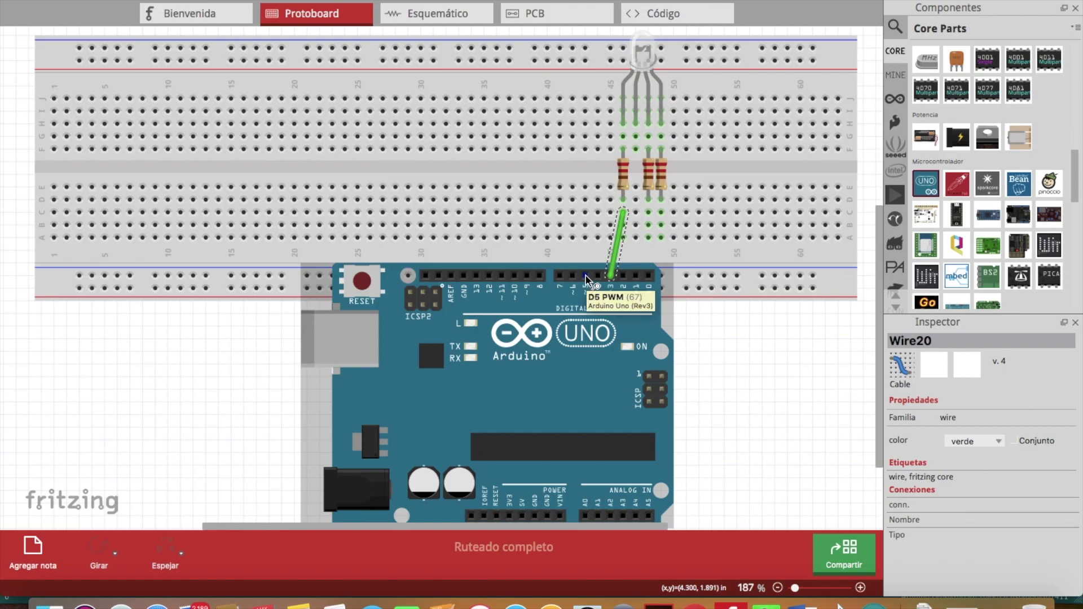
right_click(617, 258)
mouse_move(656, 285)
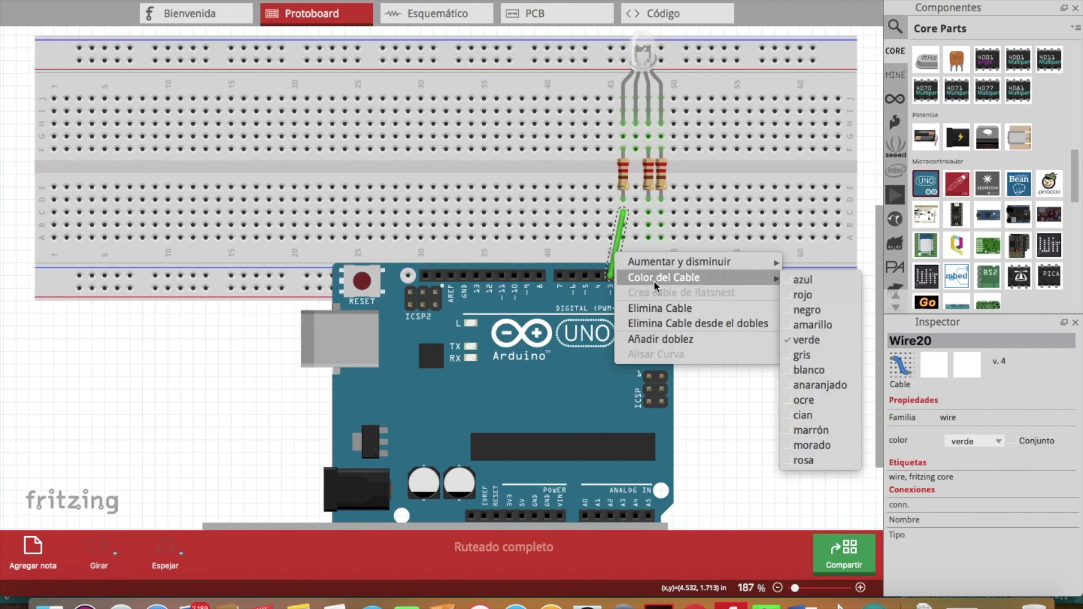
left_click(799, 295)
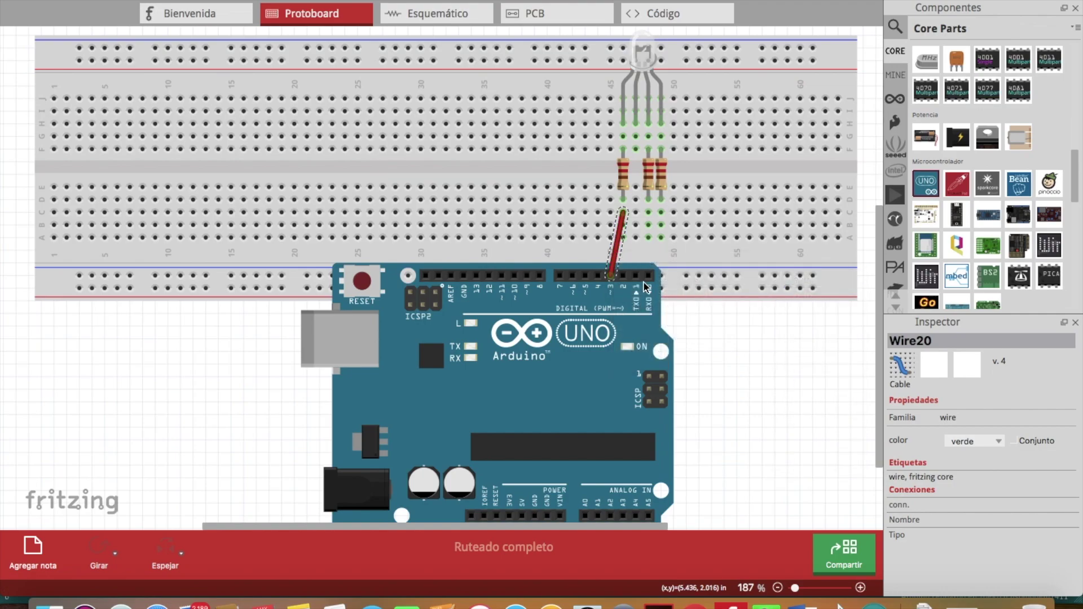
Step: Wire Arduino pin D5 to the resistor in column 48 and colour the wire green (verde)
left_click_drag(585, 277, 649, 215)
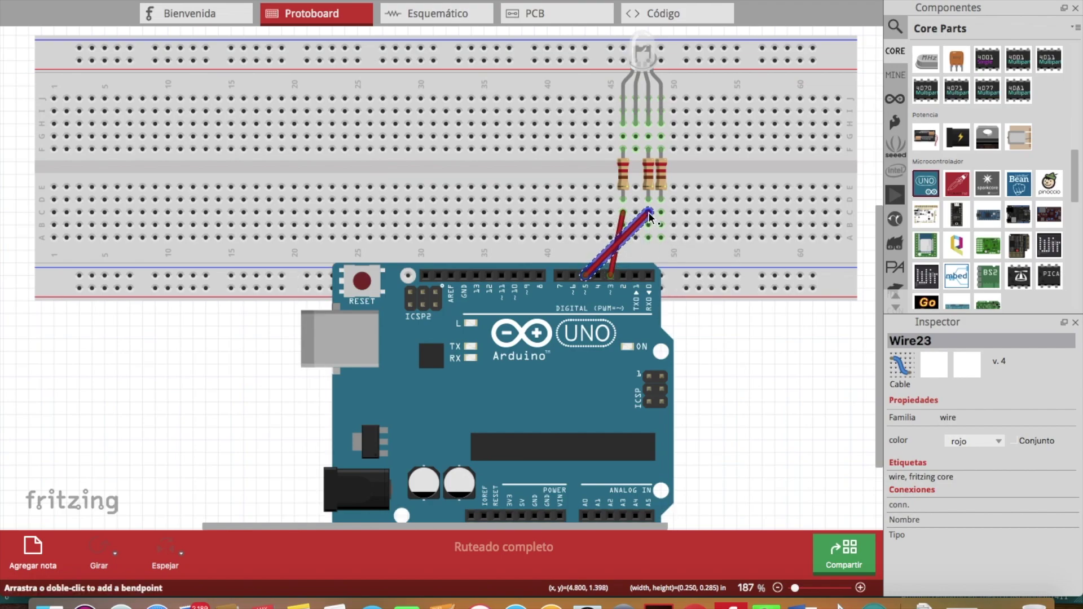
right_click(636, 226)
mouse_move(656, 252)
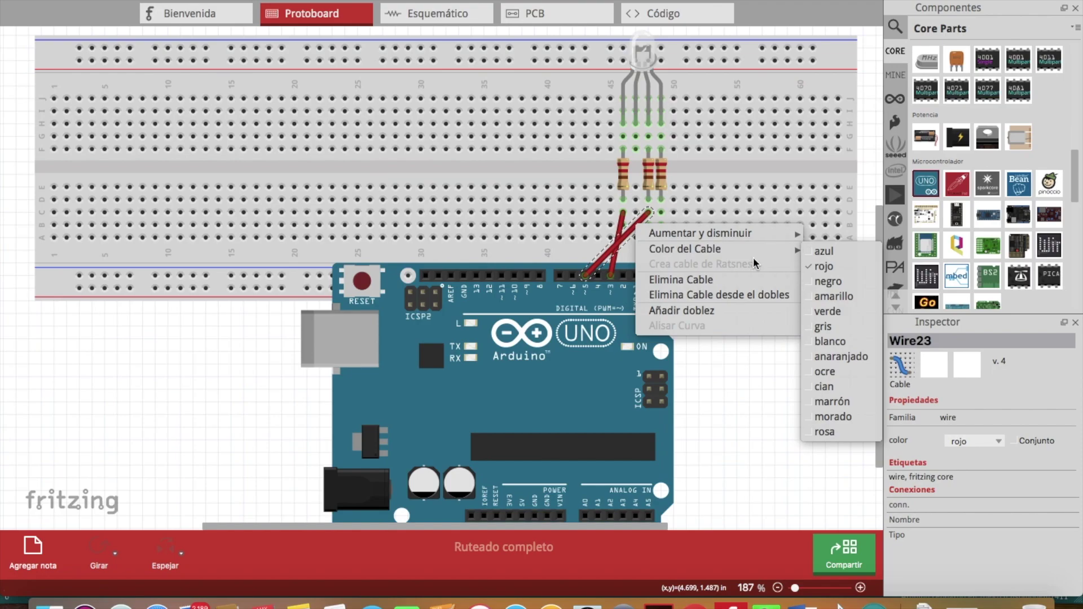
left_click(841, 317)
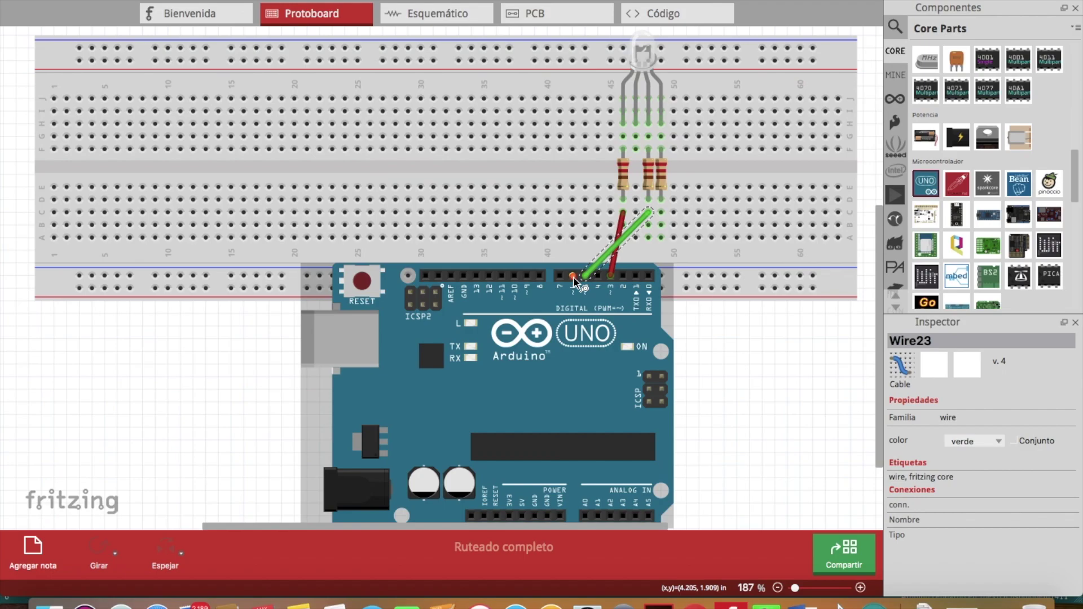
Step: Wire Arduino pin D6 to the resistor in column 49, colour it blue (azul), and shift the Arduino two columns to the right
left_click_drag(574, 279, 572, 276)
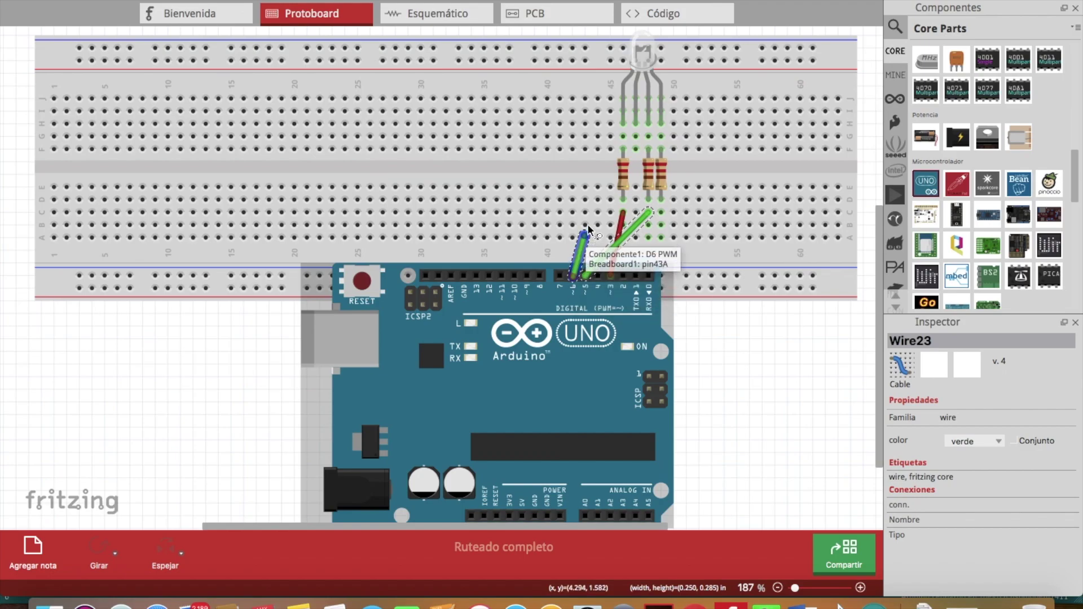
left_click_drag(653, 213, 664, 217)
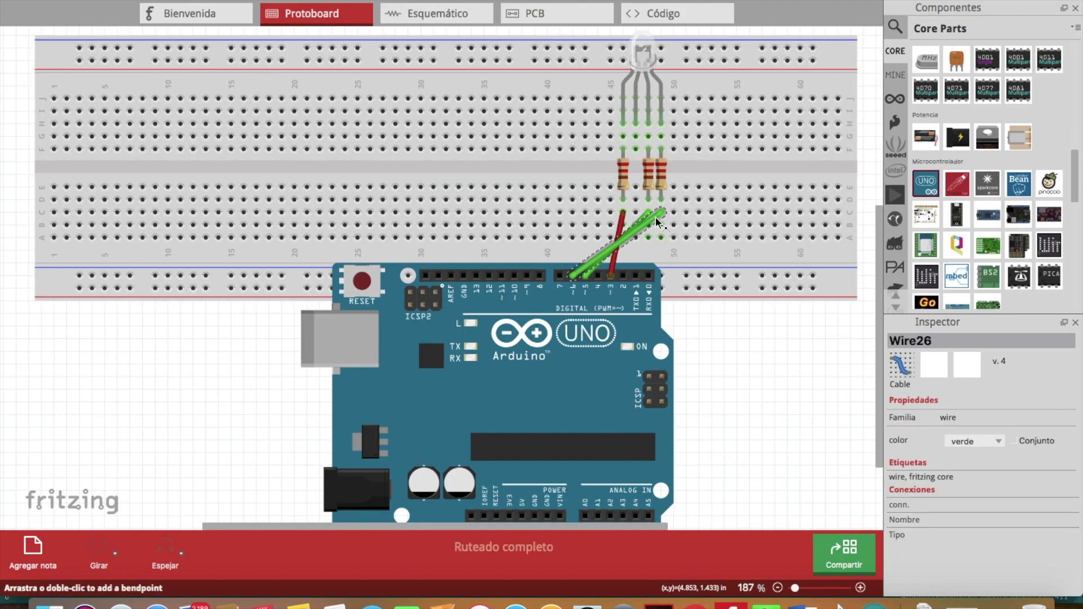
right_click(657, 220)
mouse_move(705, 242)
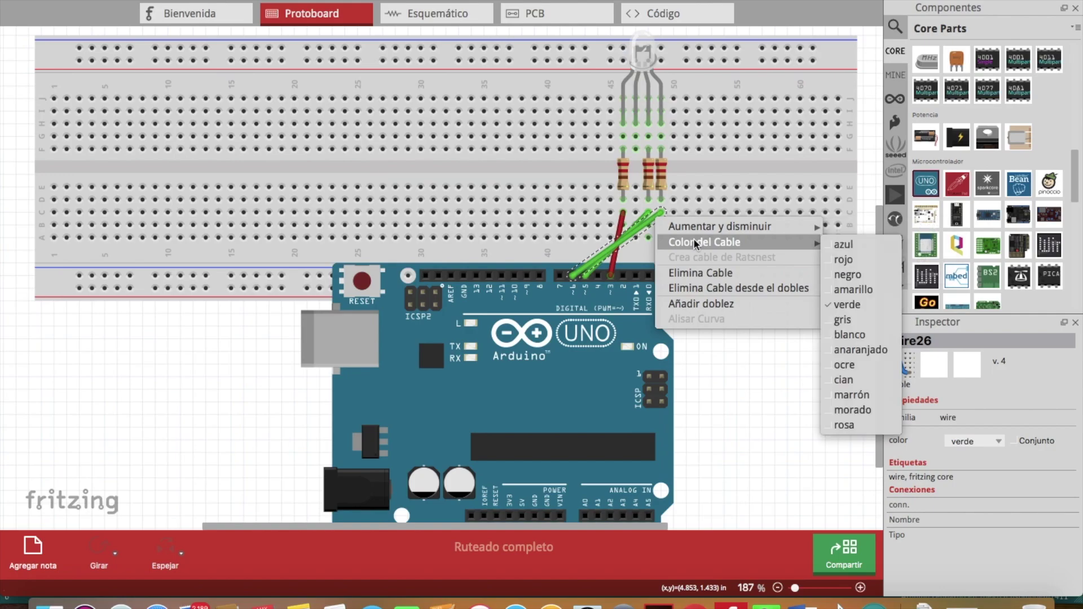
left_click(840, 246)
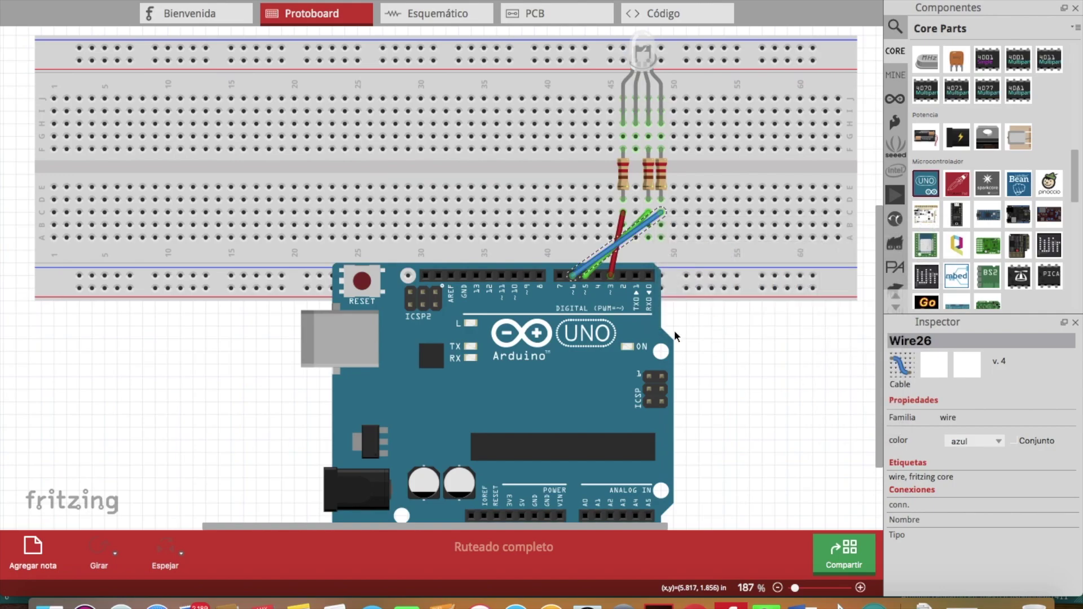
left_click_drag(591, 395, 616, 395)
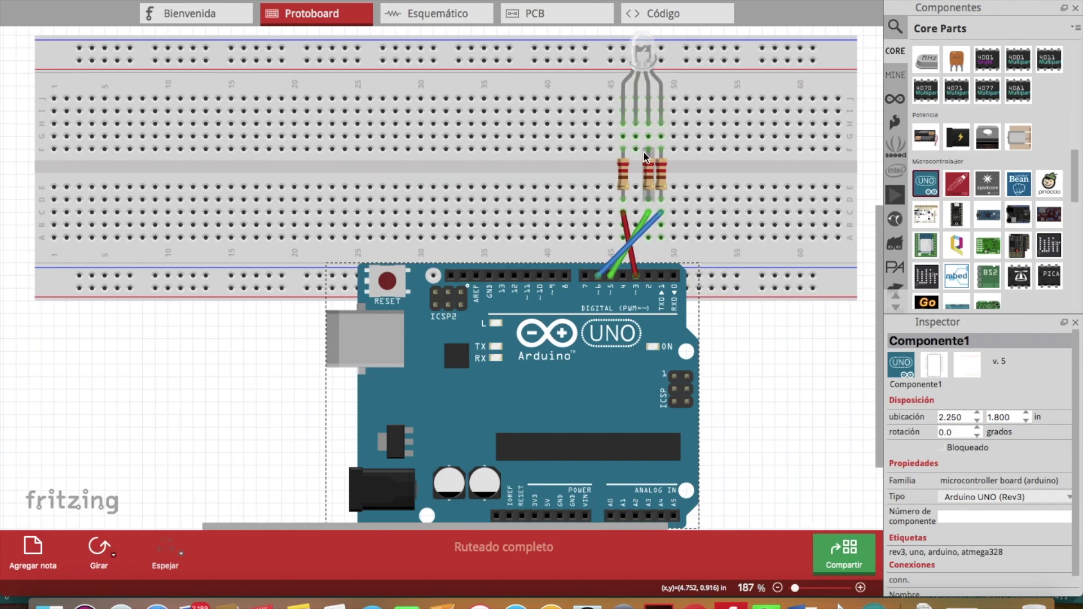
left_click(638, 117)
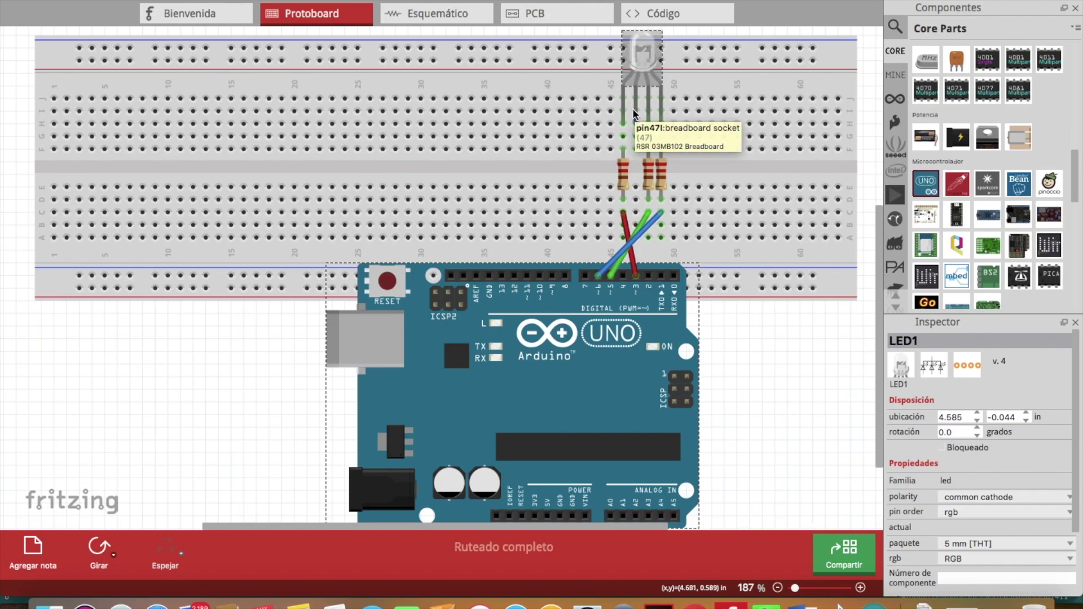
left_click_drag(637, 134, 564, 513)
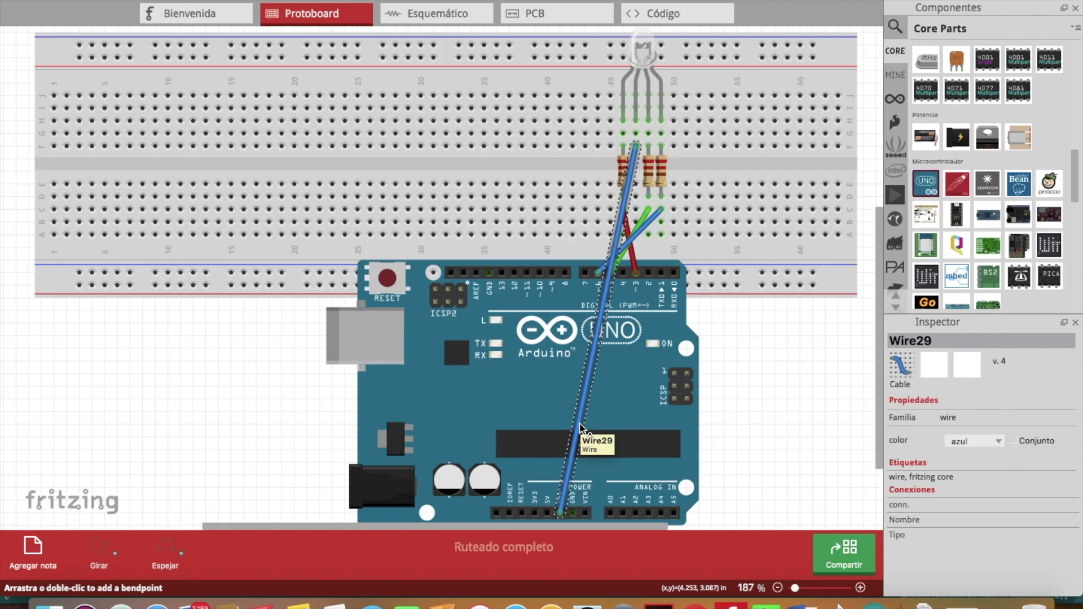
key("Delete")
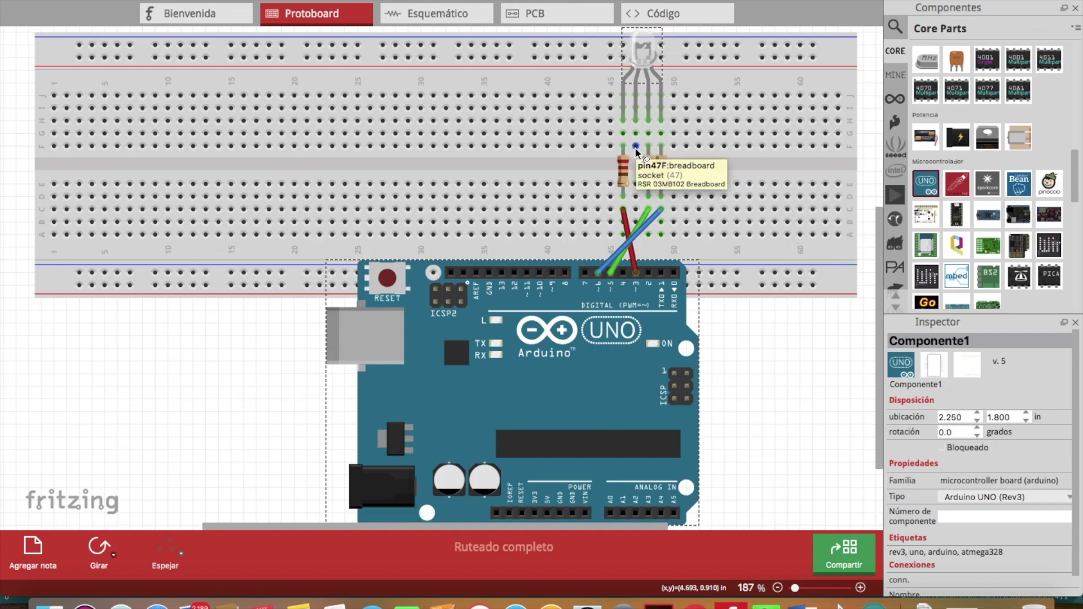
left_click_drag(636, 149, 549, 516)
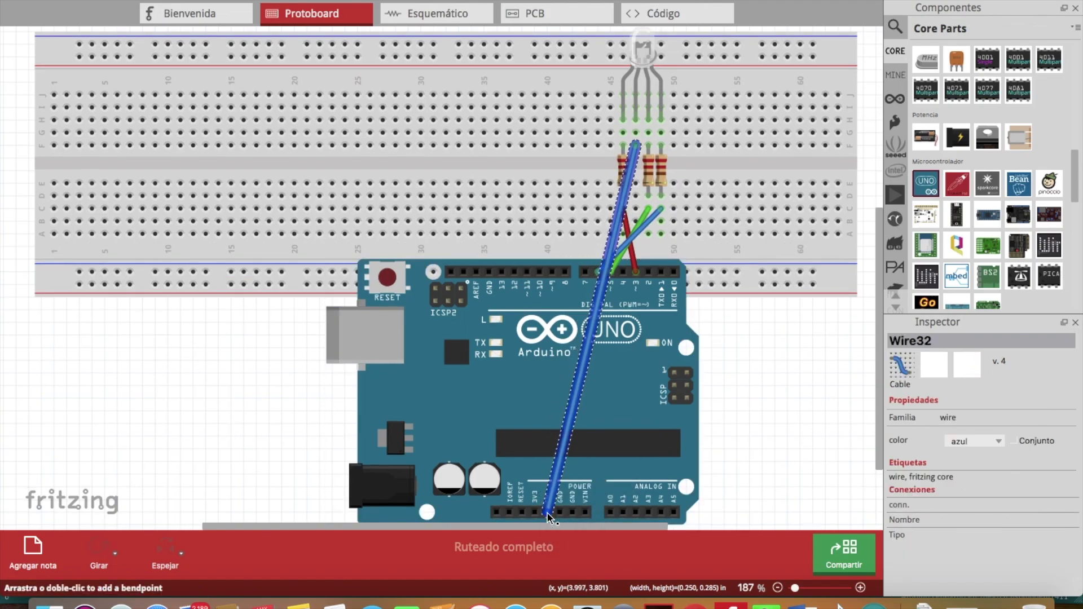
key("ctrl+z")
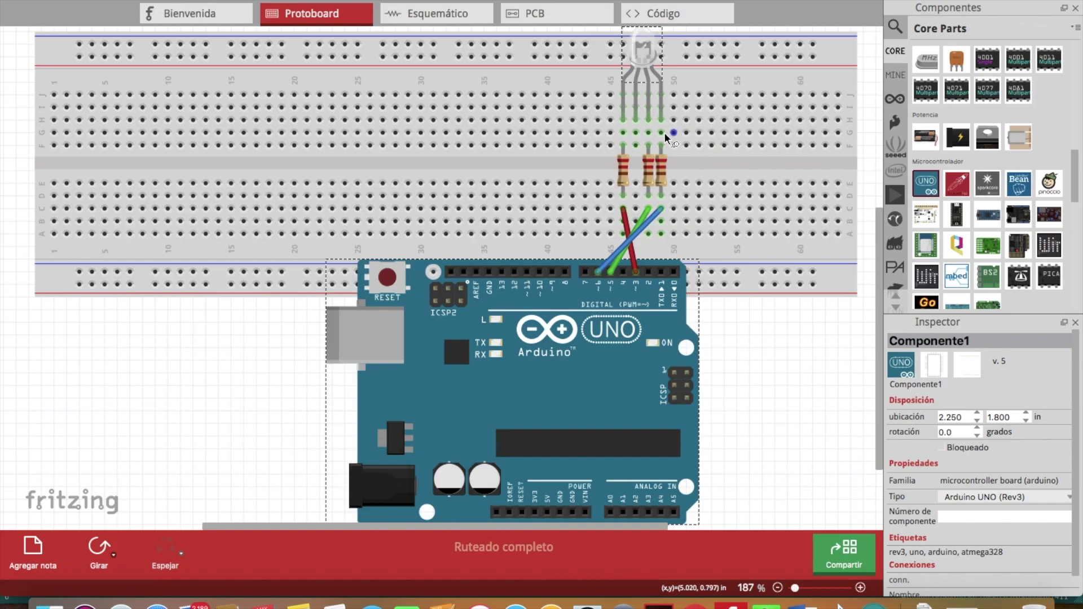
mouse_move(636, 135)
left_mouse_down()
mouse_move(628, 244)
mouse_move(597, 371)
mouse_move(587, 486)
mouse_move(573, 511)
mouse_move(636, 147)
left_mouse_up()
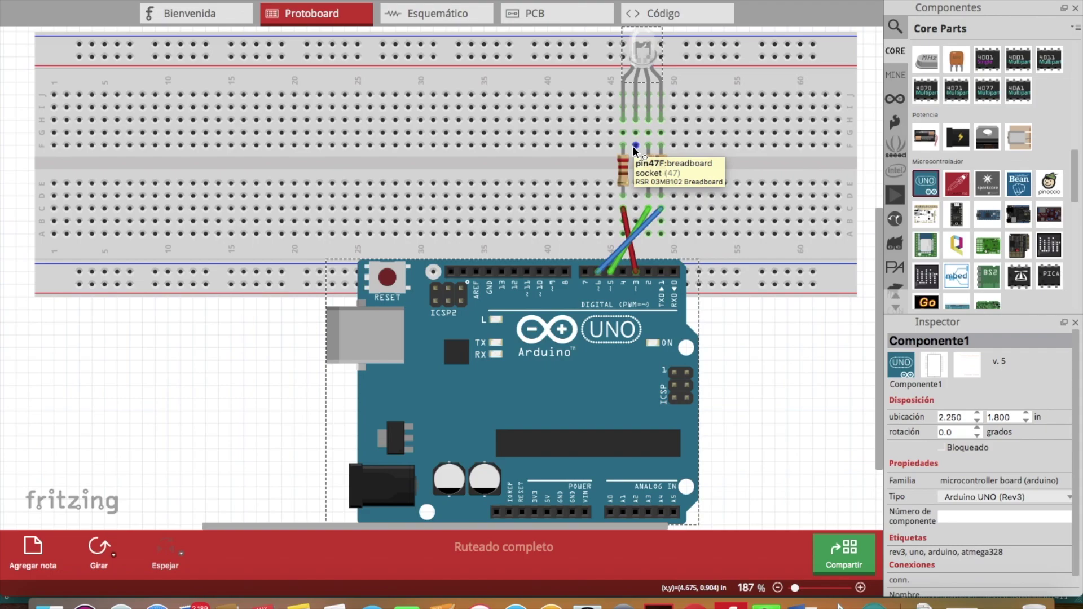
Step: Wire breadboard hole 47F, in the LED's common-pin column, to the Arduino's 5V pin and reposition the Arduino board slightly
left_click_drag(635, 146, 552, 512)
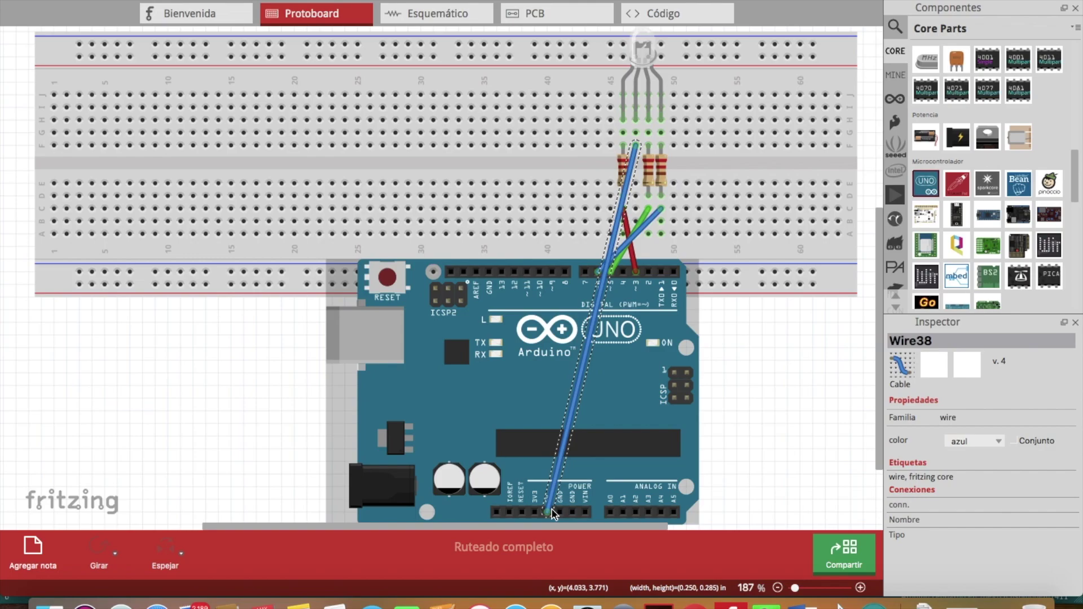
left_click(552, 514)
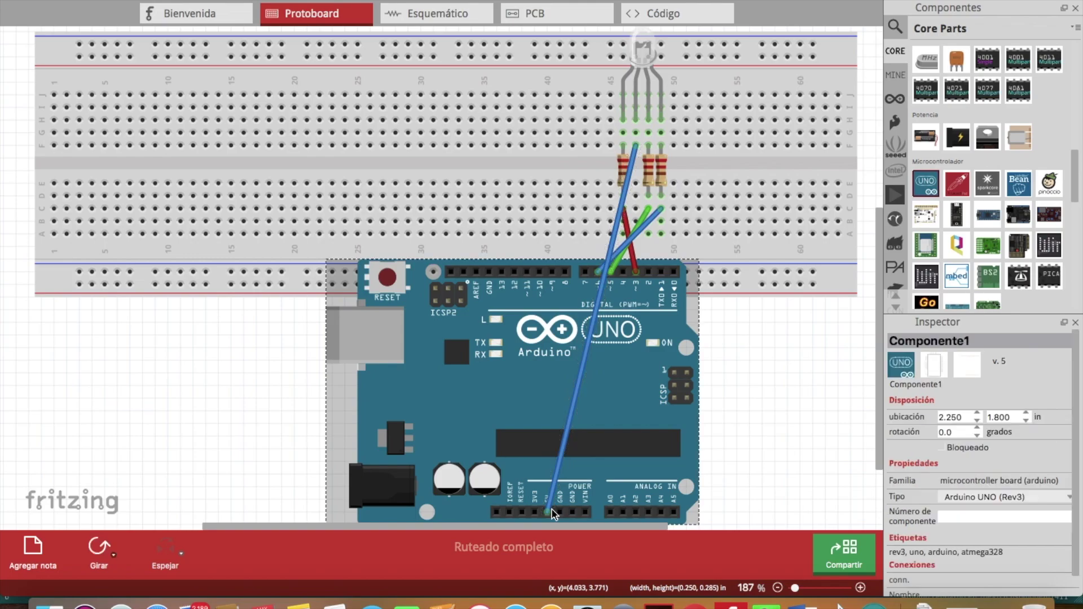
left_click_drag(552, 513, 582, 513)
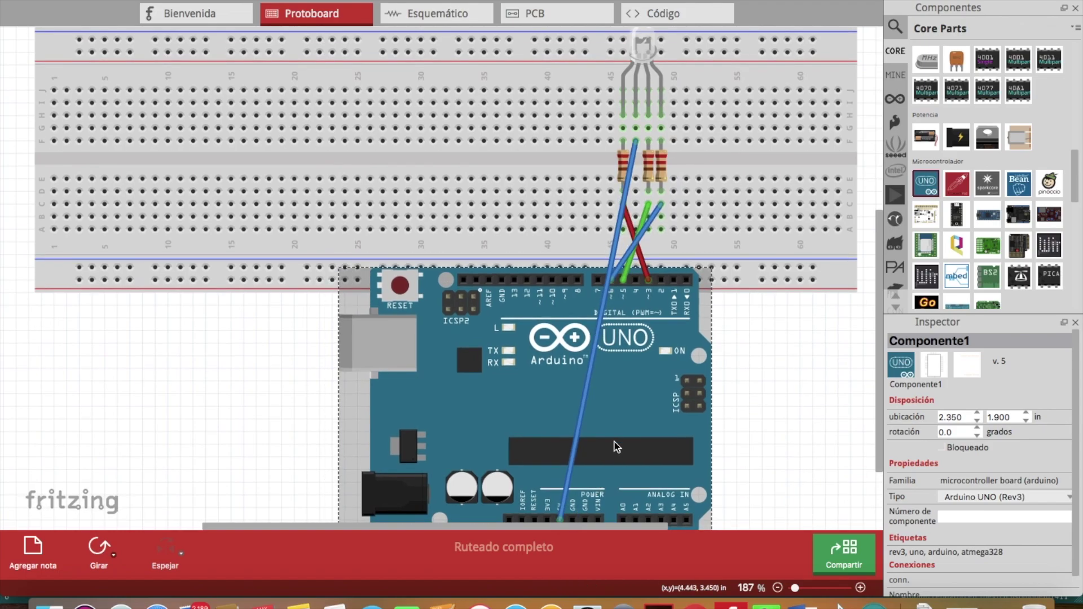
left_click_drag(612, 417, 611, 399)
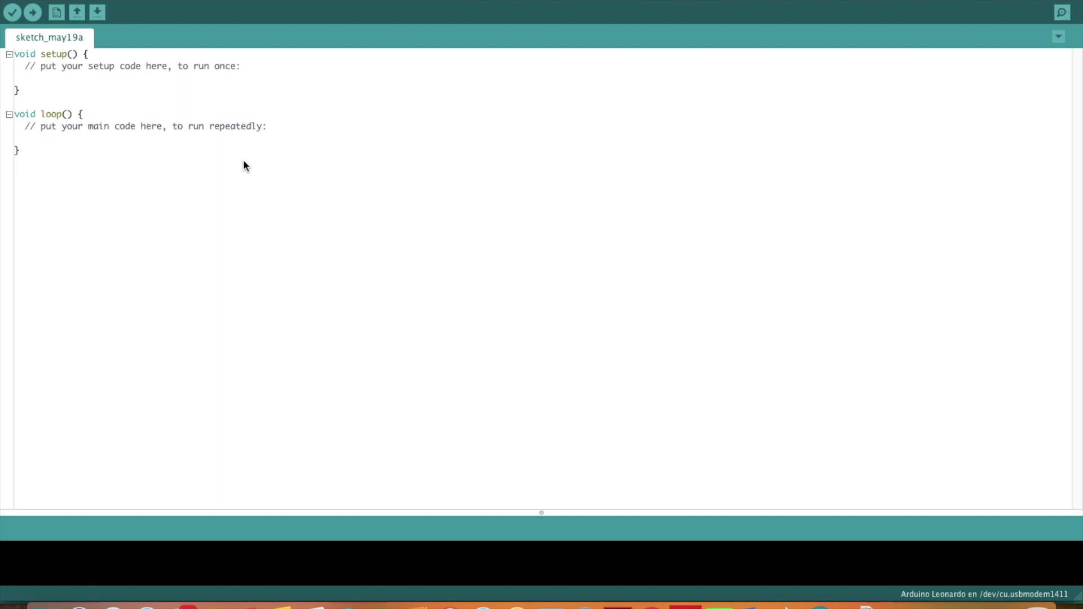
Step: In the Arduino IDE sketch, declare int pinRojo = 3, int pinVerde = 5 and int pinAzul = 6 above the setup function
left_click(19, 56)
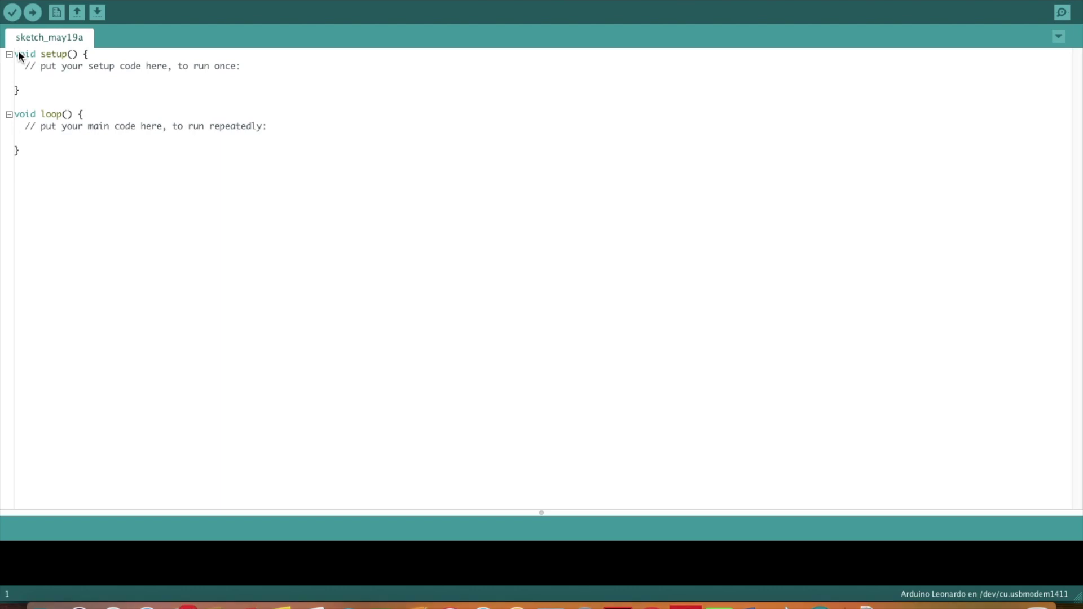
key("Return")
key("Return")
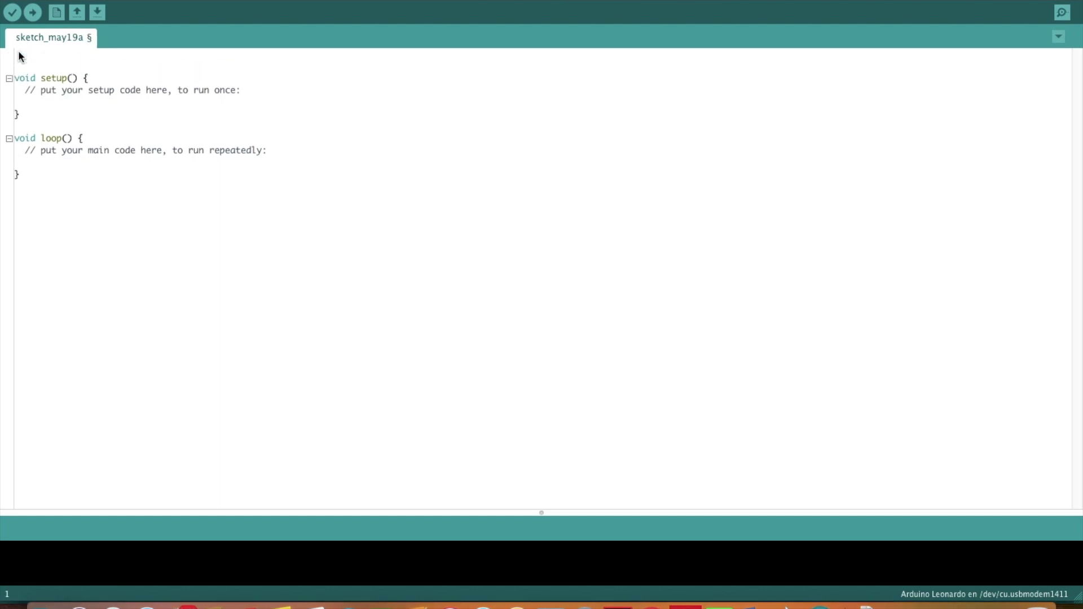
type("int pinRojo = 3;")
key("Return")
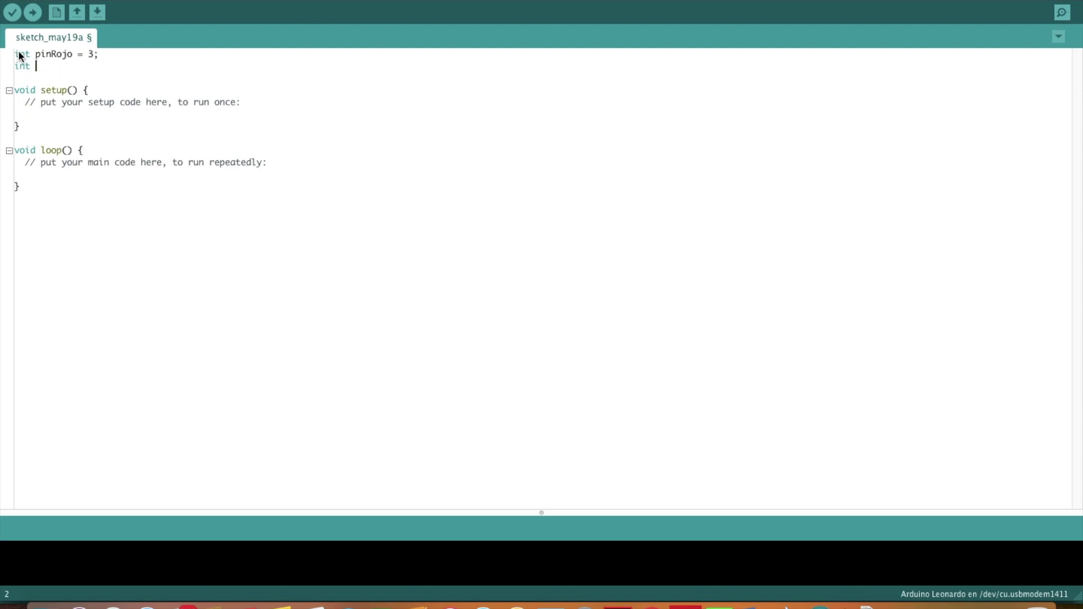
type("pinVerde = 5;")
key("Return")
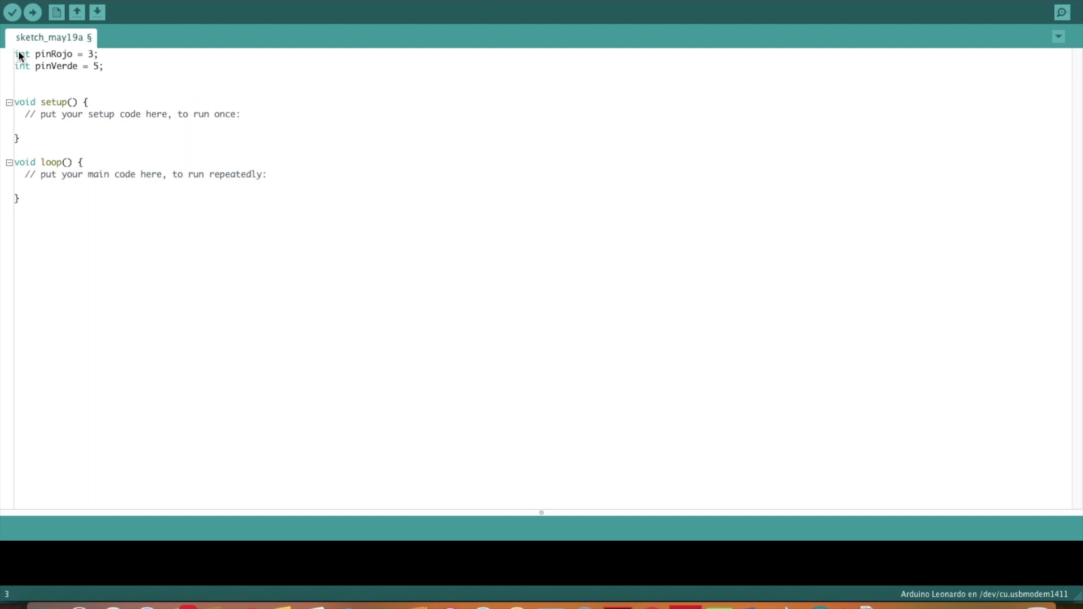
type("int pinAzul = 6;")
key("Return")
Step: Begin another int declaration on the blank line directly above the setup function
key("Up")
key("Up")
key("Right")
key("Right")
key("Right")
key("Right")
key("Right")
key("Right")
key("Right")
key("Right")
key("Right")
key("Right")
key("Down")
key("Down")
key("Down")
key("Down")
key("Up")
key("Up")
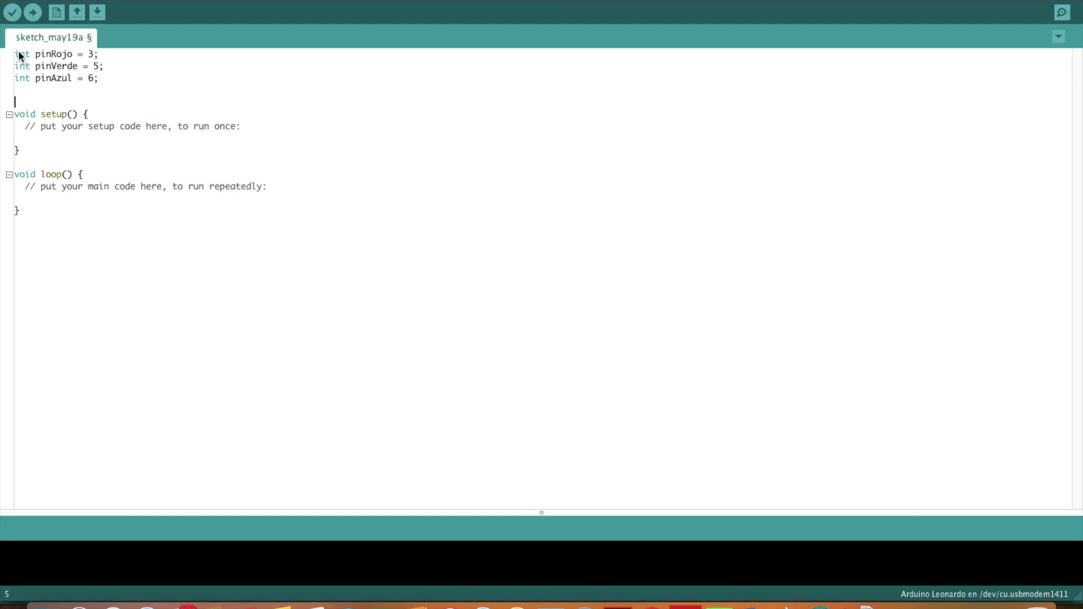
key("Up")
key("Up")
key("Down")
key("Down")
type("int")
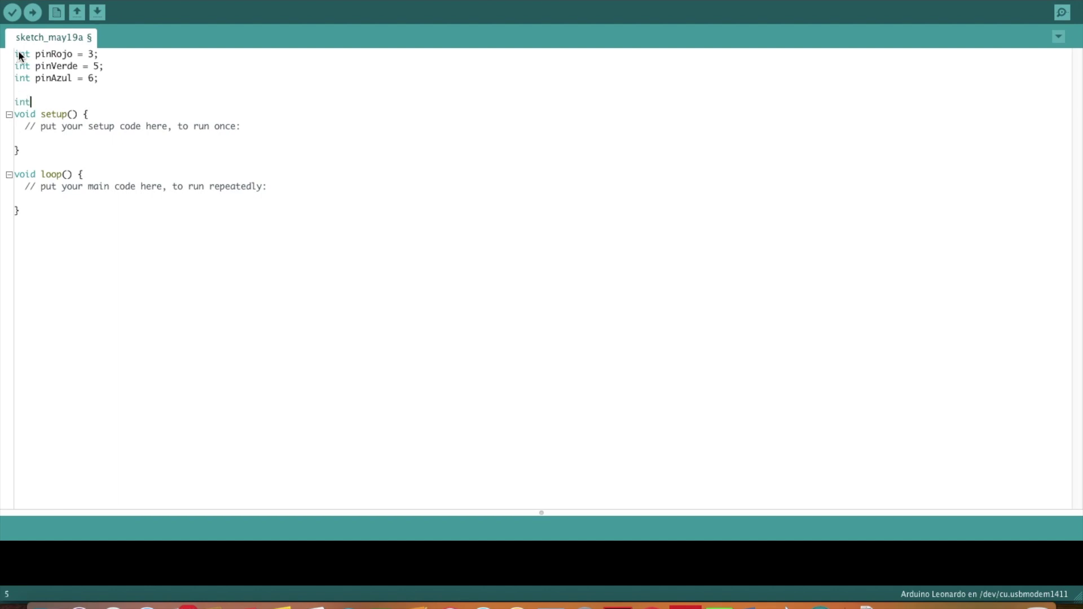